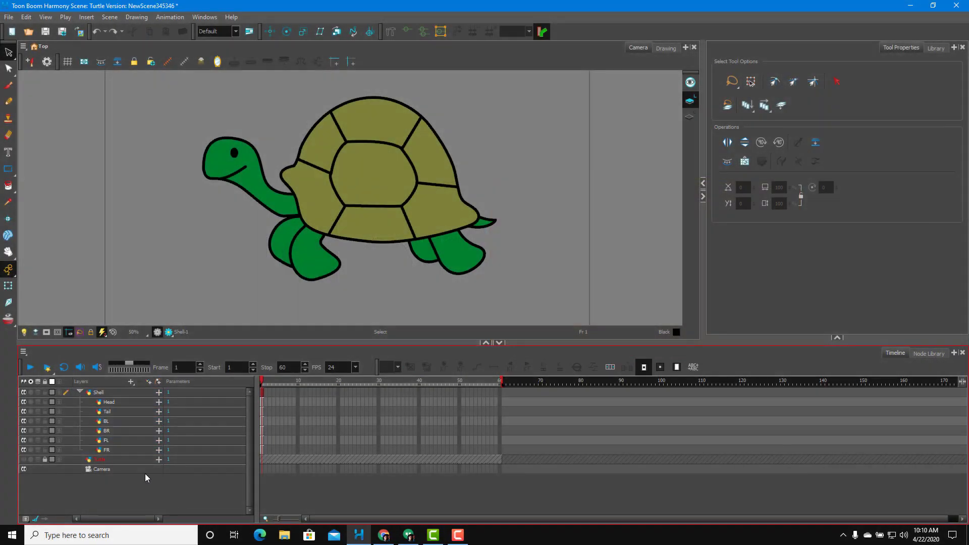
# Lasso the Shell layer's artwork and drag the Transform tool's right-middle handle to widen the turtle.
pyautogui.click(97, 393)
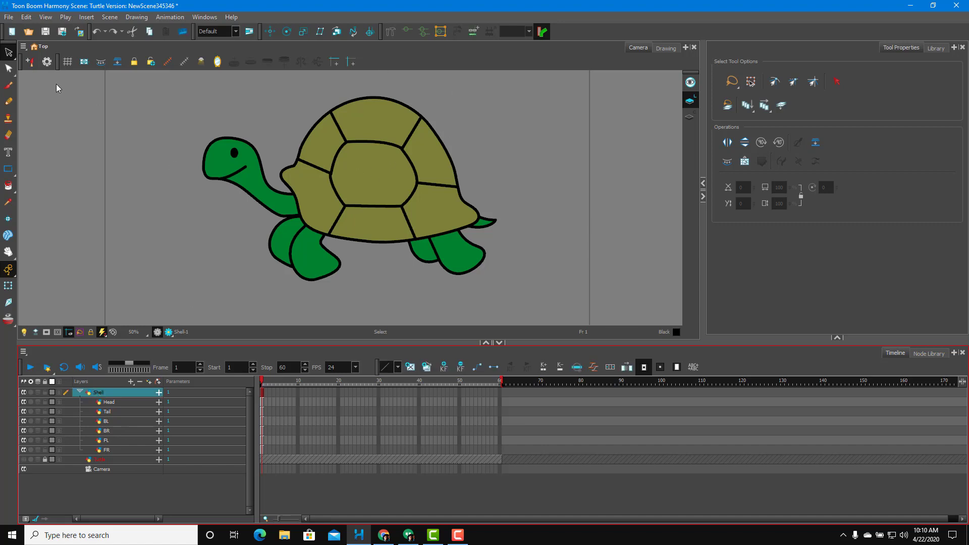
pyautogui.moveTo(147, 205)
pyautogui.mouseDown()
pyautogui.moveTo(519, 129)
pyautogui.moveTo(388, 220)
pyautogui.mouseUp()
pyautogui.moveTo(126, 241); pyautogui.dragTo(570, 230)
pyautogui.click(8, 286)
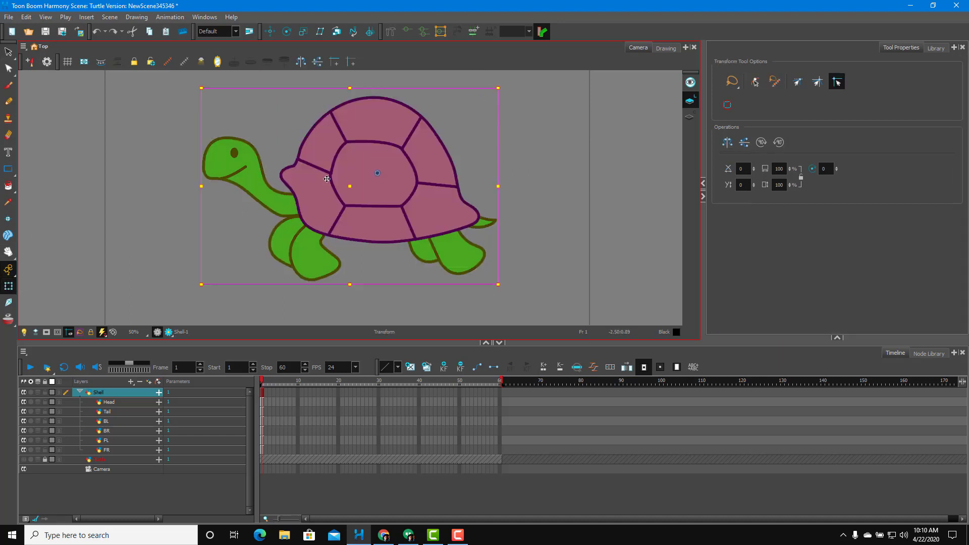
pyautogui.moveTo(327, 179)
pyautogui.mouseDown()
pyautogui.moveTo(303, 194)
pyautogui.moveTo(326, 181)
pyautogui.mouseUp()
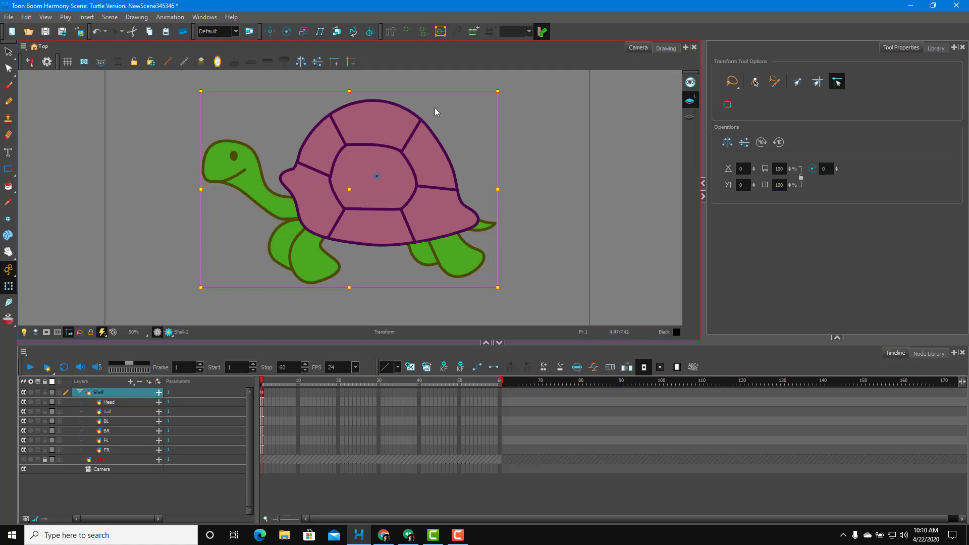
pyautogui.moveTo(499, 189); pyautogui.dragTo(526, 190)
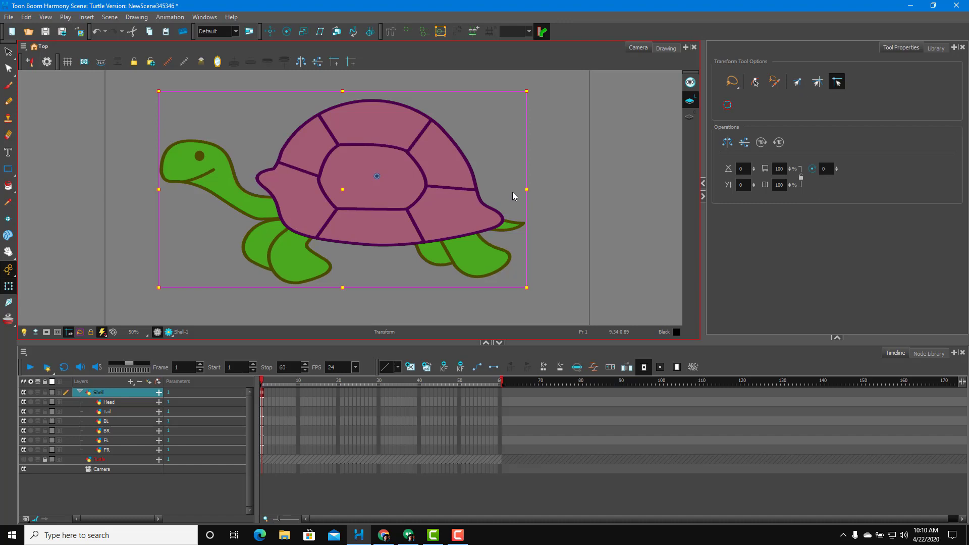
# Undo the stretch, then move the Head through FR layers out from under Shell.
pyautogui.hotkey('ctrl', 'z')
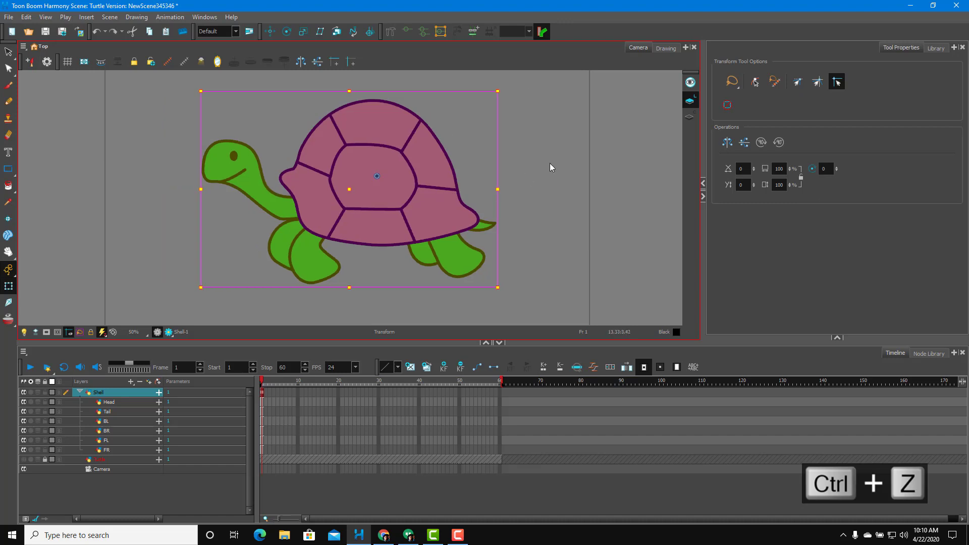
pyautogui.hotkey('ctrl', 'z')
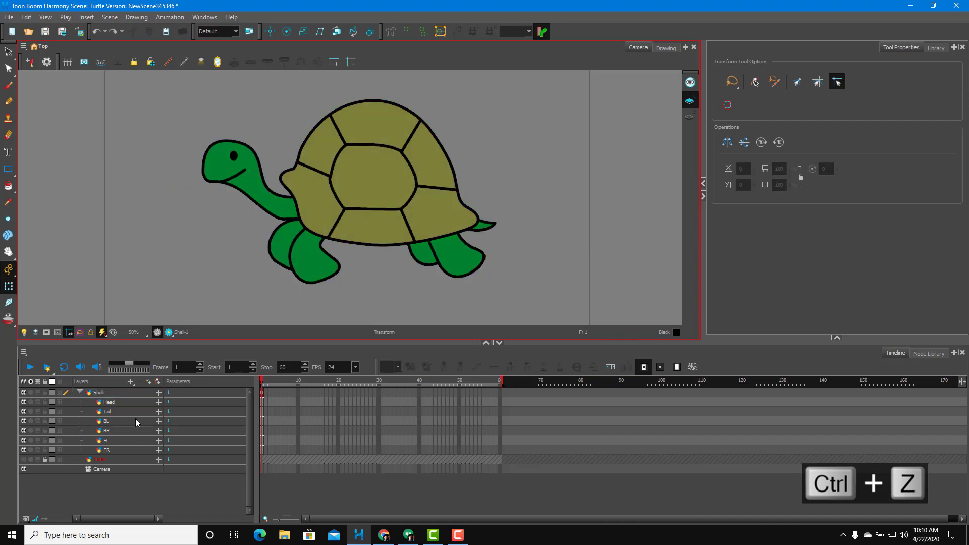
pyautogui.click(109, 402)
pyautogui.keyDown('shift'); pyautogui.click(110, 450); pyautogui.keyUp('shift')
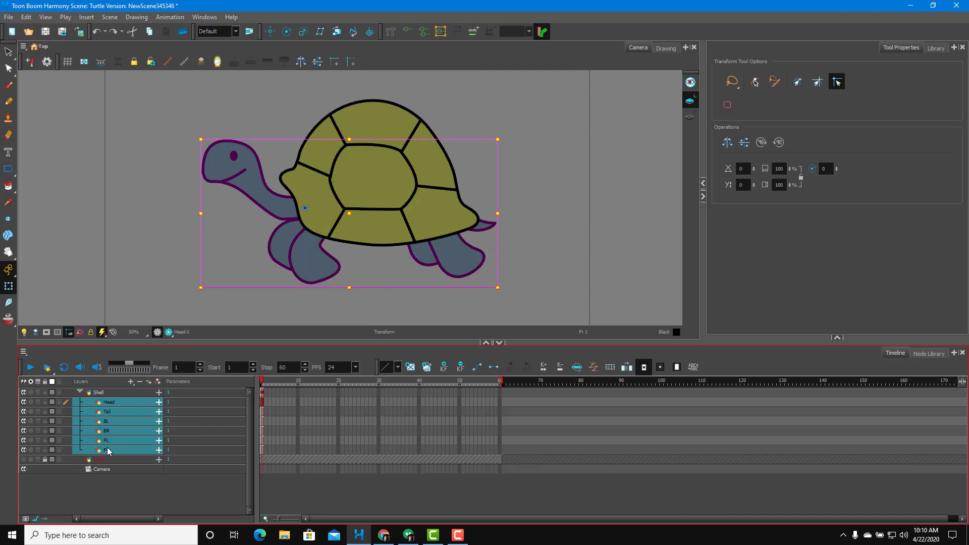
pyautogui.moveTo(104, 463)
pyautogui.mouseDown()
pyautogui.moveTo(102, 487)
pyautogui.moveTo(103, 459)
pyautogui.mouseUp()
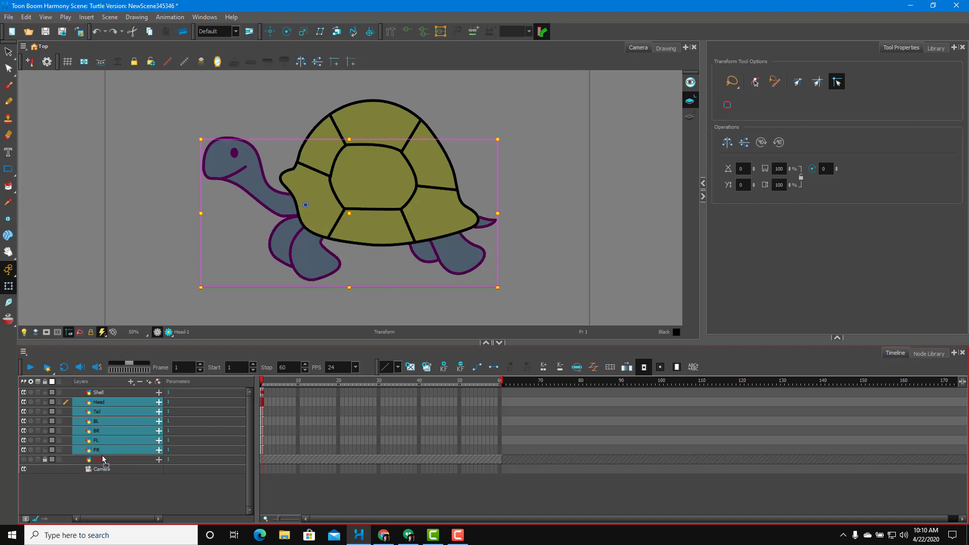
pyautogui.click(553, 200)
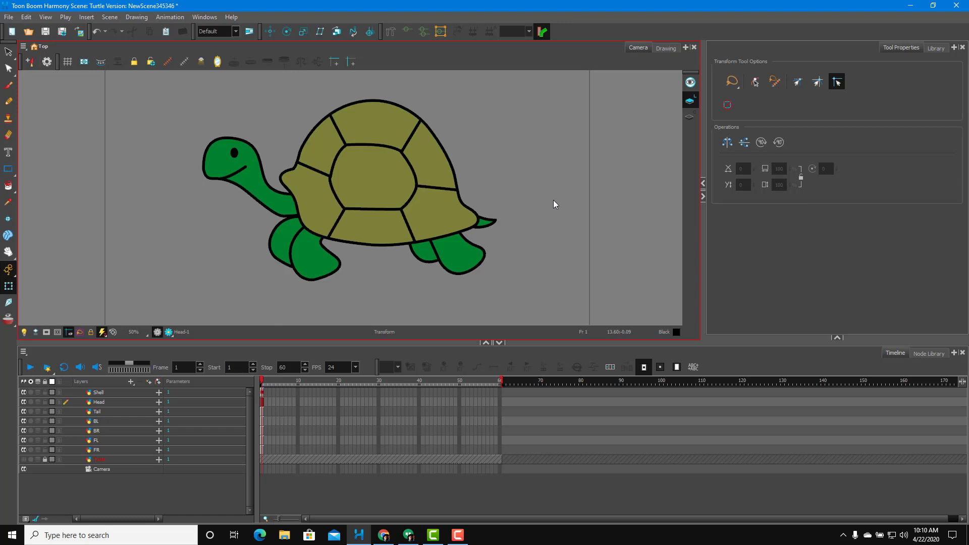
# Turn on the Display toolbar via Windows > Toolbars, keeping its option at Display All.
pyautogui.click(204, 18)
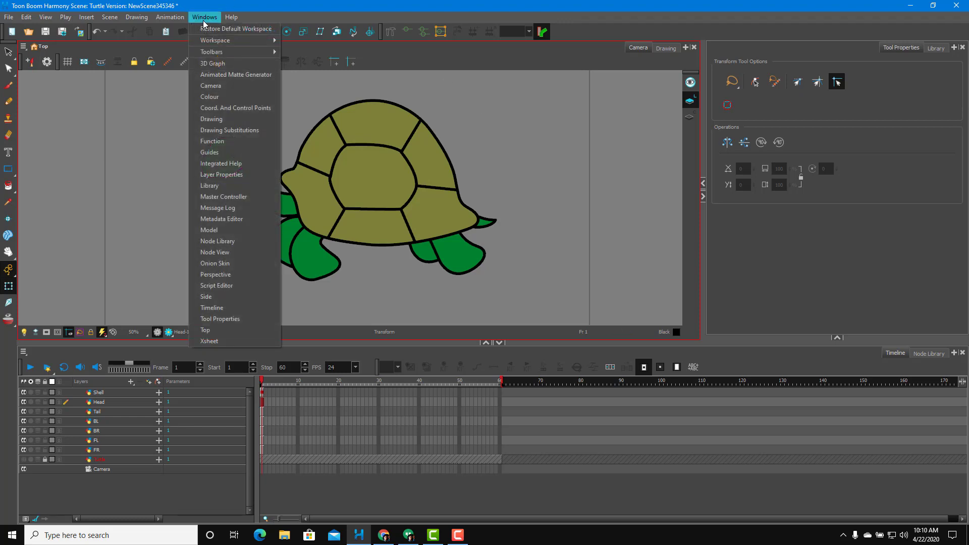
pyautogui.moveTo(209, 41)
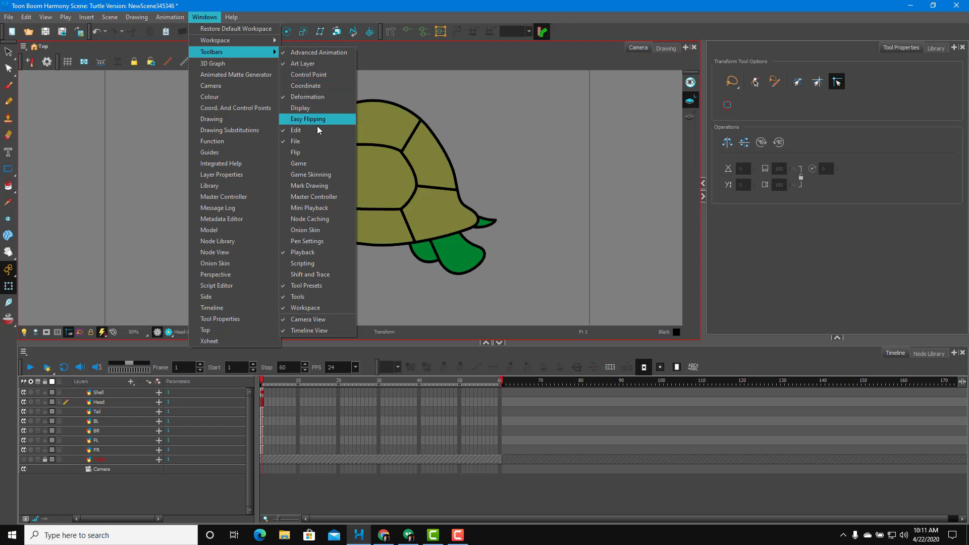
pyautogui.click(324, 113)
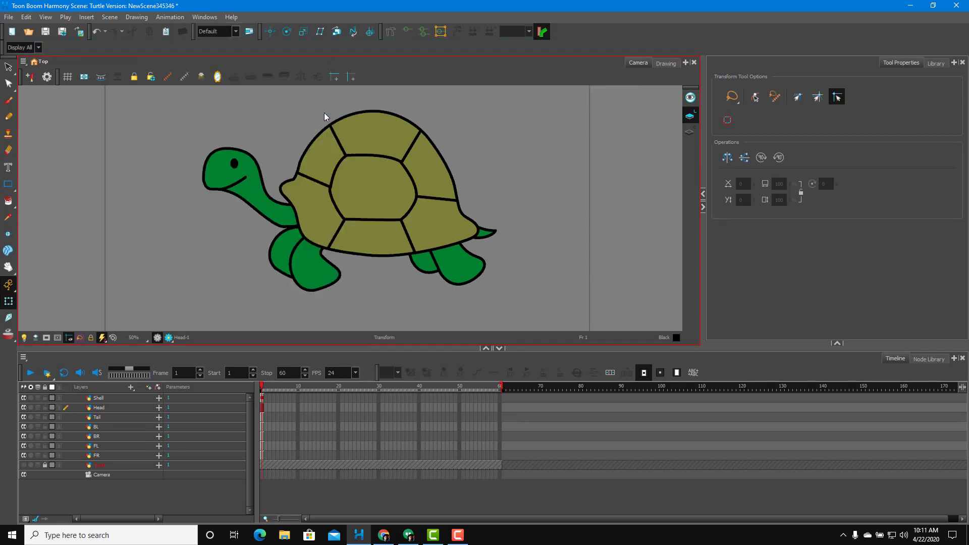
pyautogui.click(38, 47)
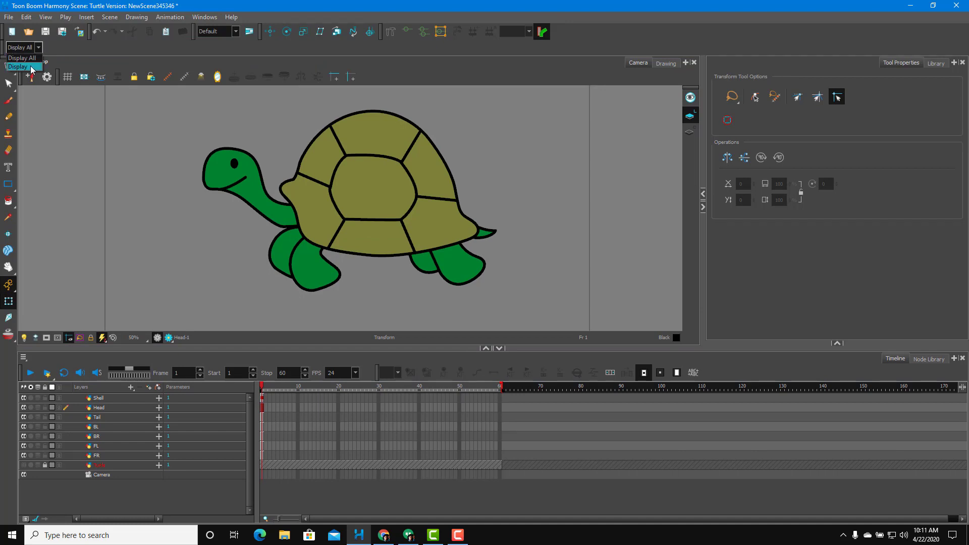
pyautogui.click(33, 60)
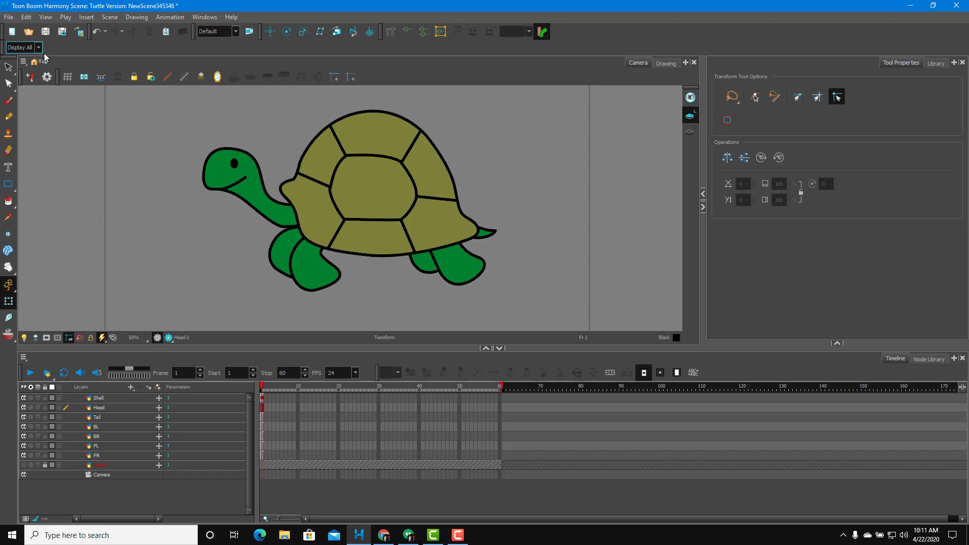
# Add a Peg layer from the Timeline and drag it to the top of the layer list.
pyautogui.click(131, 388)
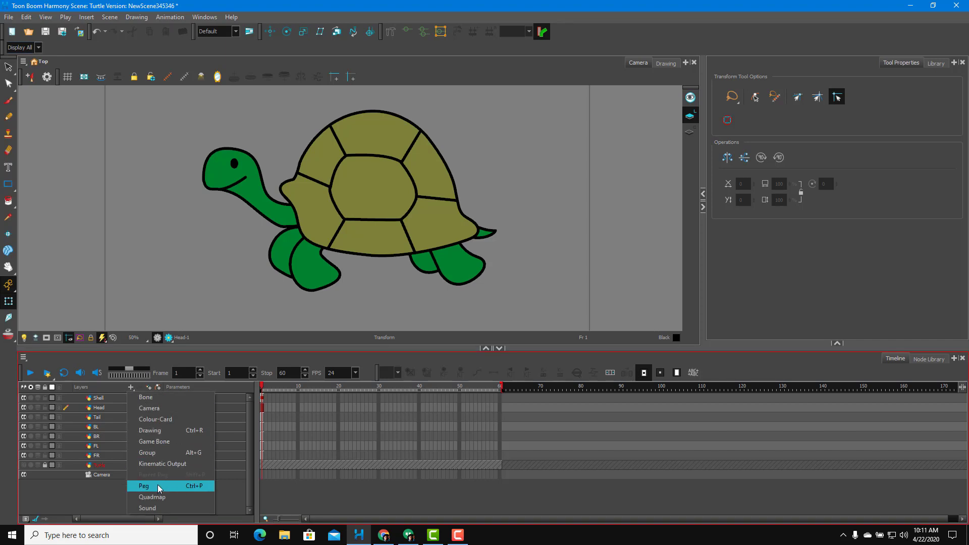
pyautogui.click(157, 485)
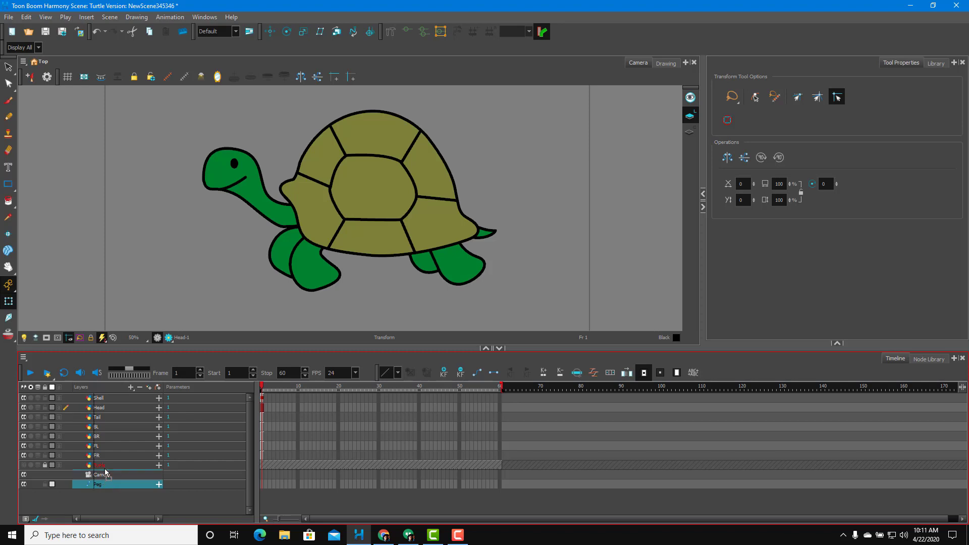
pyautogui.click(108, 398)
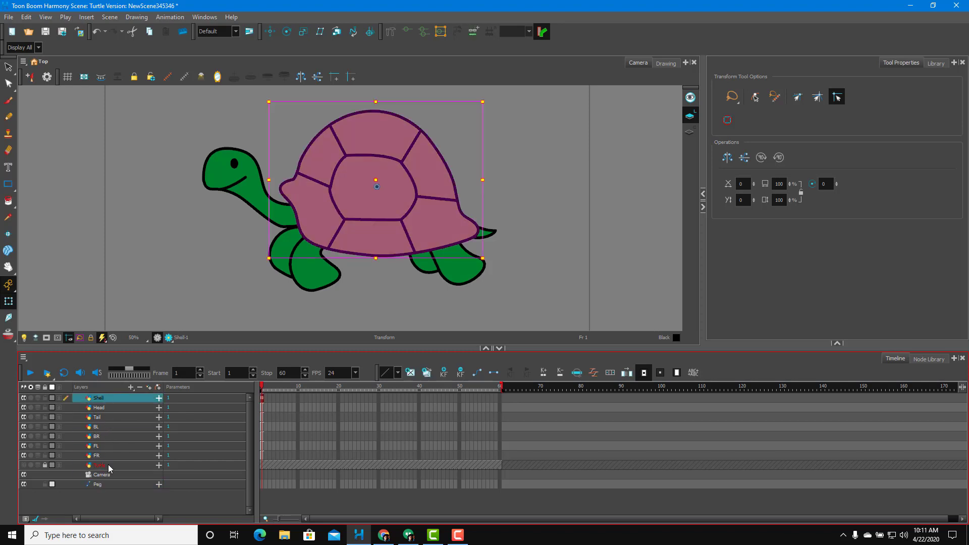
pyautogui.click(108, 486)
pyautogui.moveTo(101, 488); pyautogui.dragTo(112, 398)
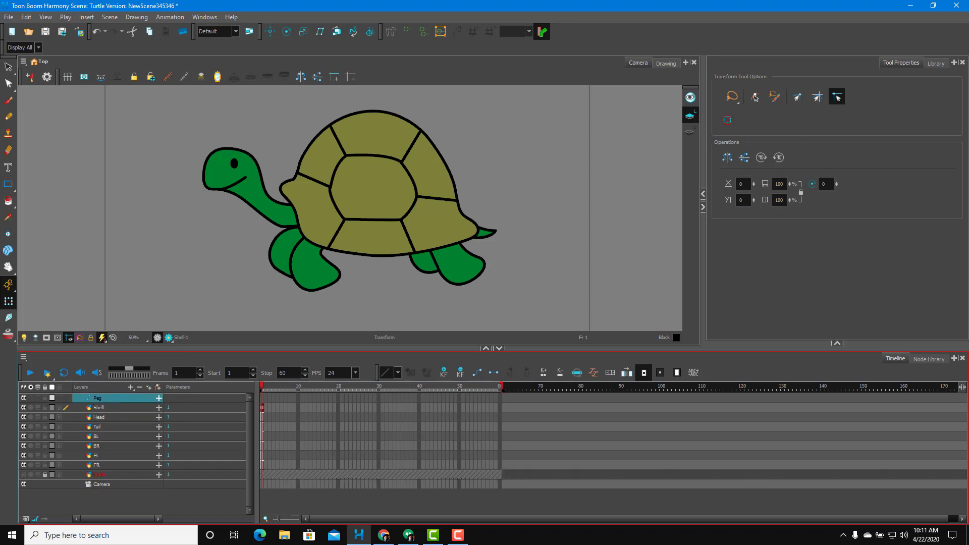
# Select the Shell through FR layers together.
pyautogui.click(99, 417)
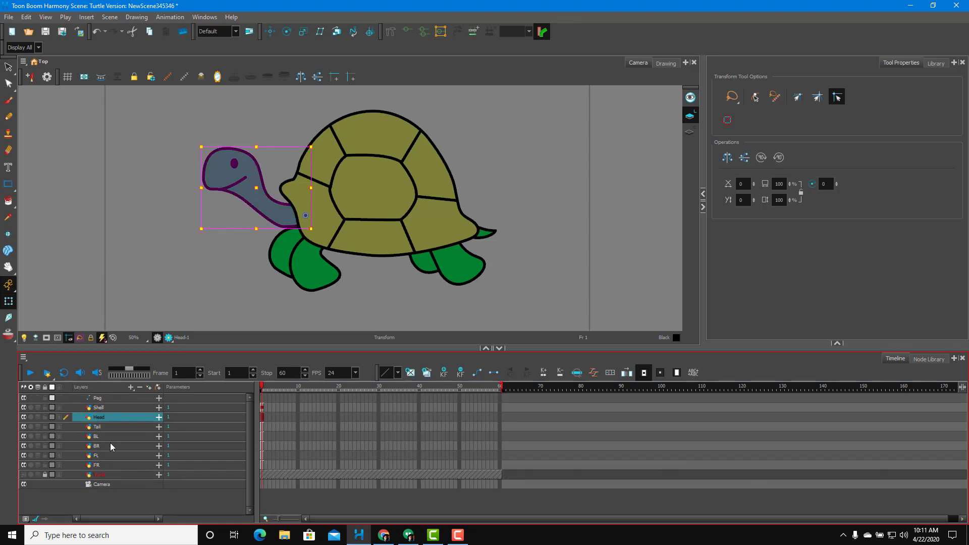
pyautogui.click(98, 407)
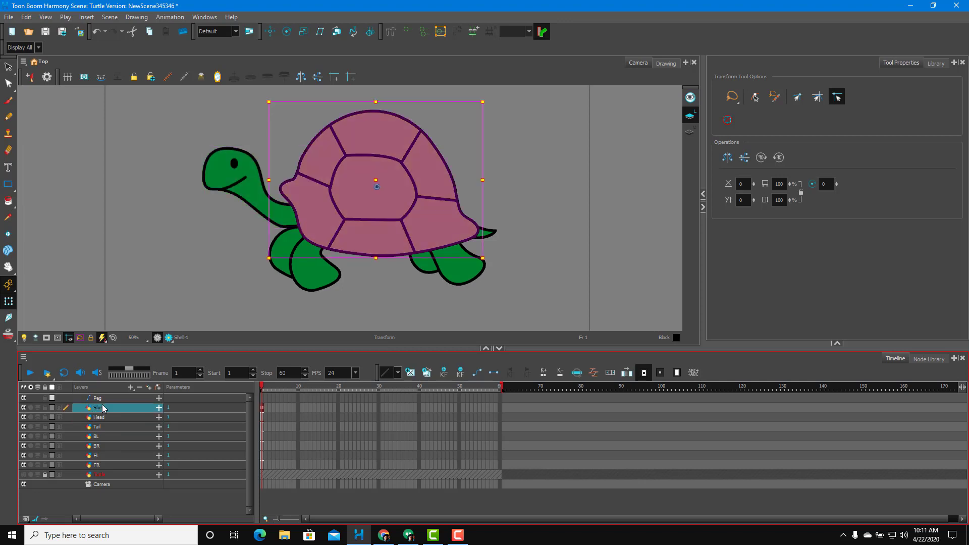
pyautogui.keyDown('shift'); pyautogui.click(104, 465); pyautogui.keyUp('shift')
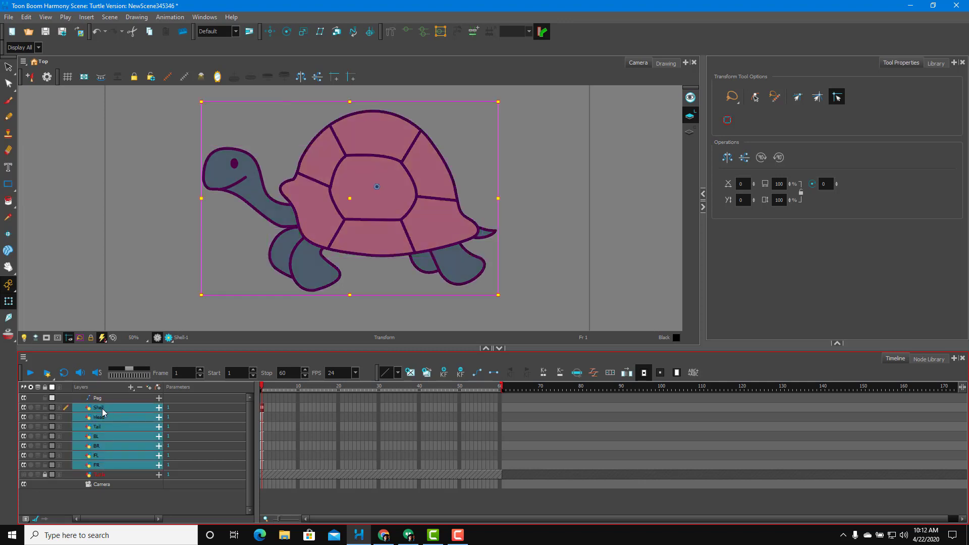
# Parent Shell through FR under the Peg and nudge the turtle with it.
pyautogui.moveTo(100, 400); pyautogui.dragTo(98, 400)
pyautogui.click(100, 399)
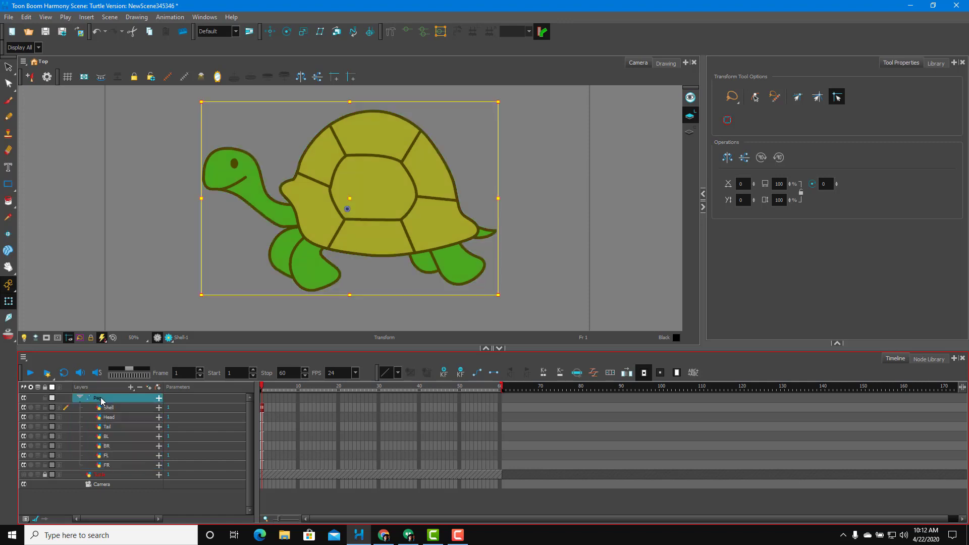
pyautogui.moveTo(394, 188)
pyautogui.mouseDown()
pyautogui.moveTo(414, 181)
pyautogui.moveTo(380, 173)
pyautogui.moveTo(384, 200)
pyautogui.moveTo(386, 188)
pyautogui.moveTo(392, 197)
pyautogui.mouseUp()
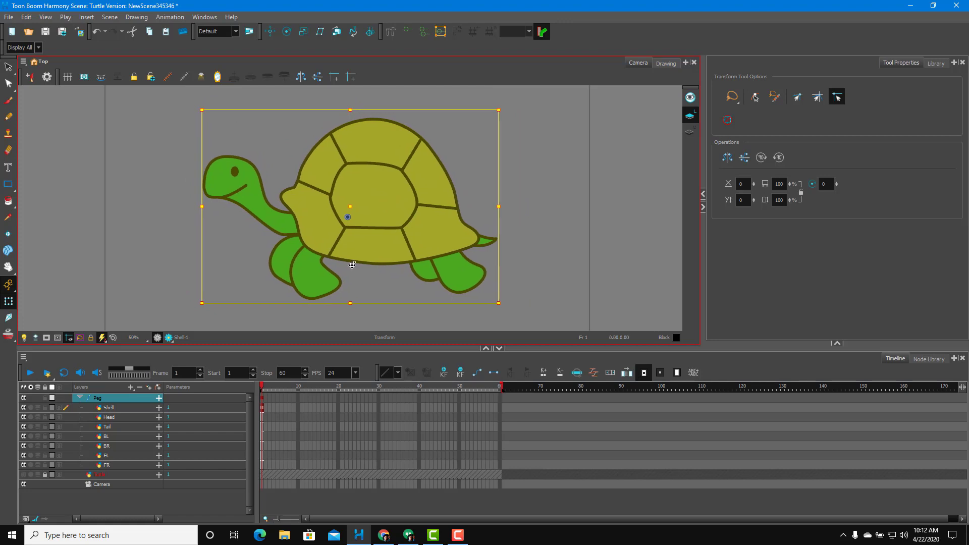
# Undo a trial shell stretch, then slide the whole turtle right using the Peg.
pyautogui.click(114, 408)
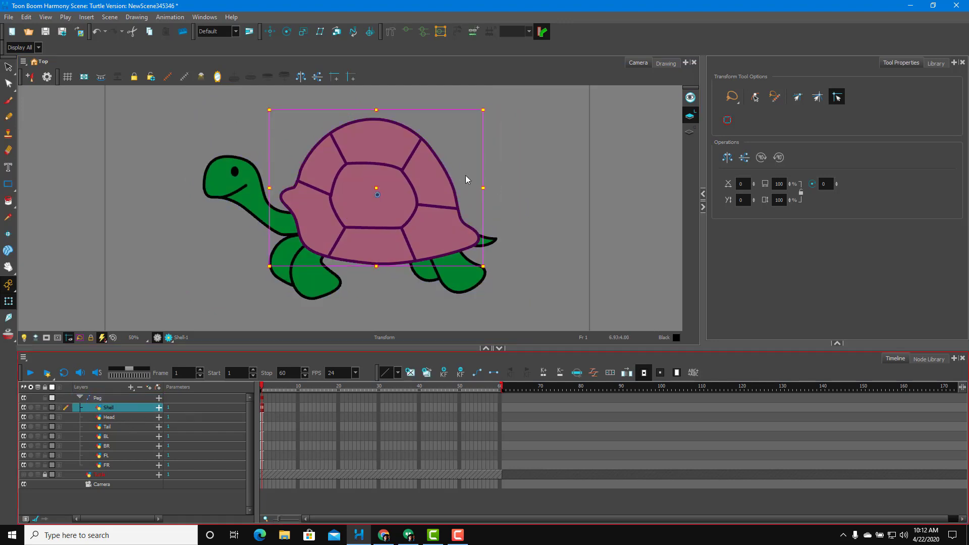
pyautogui.moveTo(483, 187)
pyautogui.mouseDown()
pyautogui.moveTo(498, 186)
pyautogui.moveTo(487, 188)
pyautogui.mouseUp()
pyautogui.hotkey('ctrl', 'z')
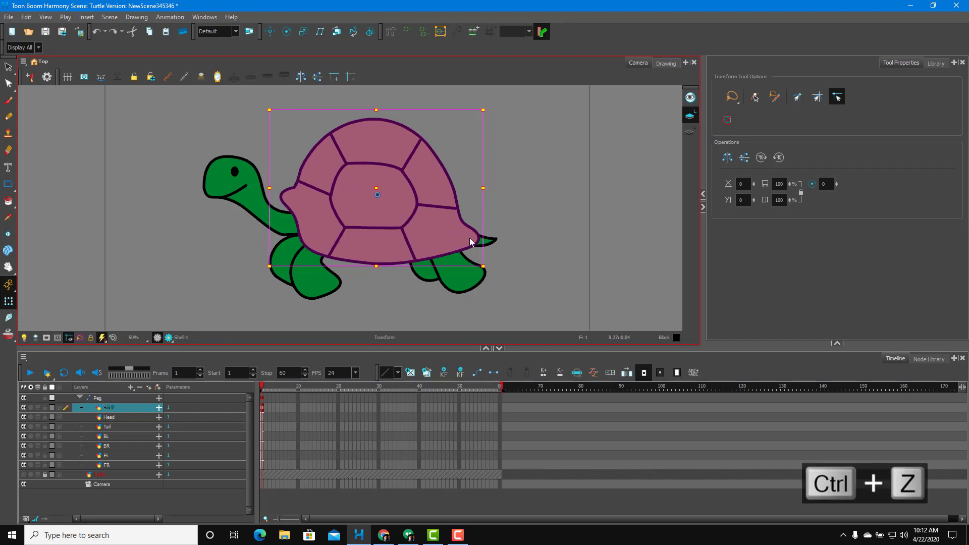
pyautogui.click(98, 398)
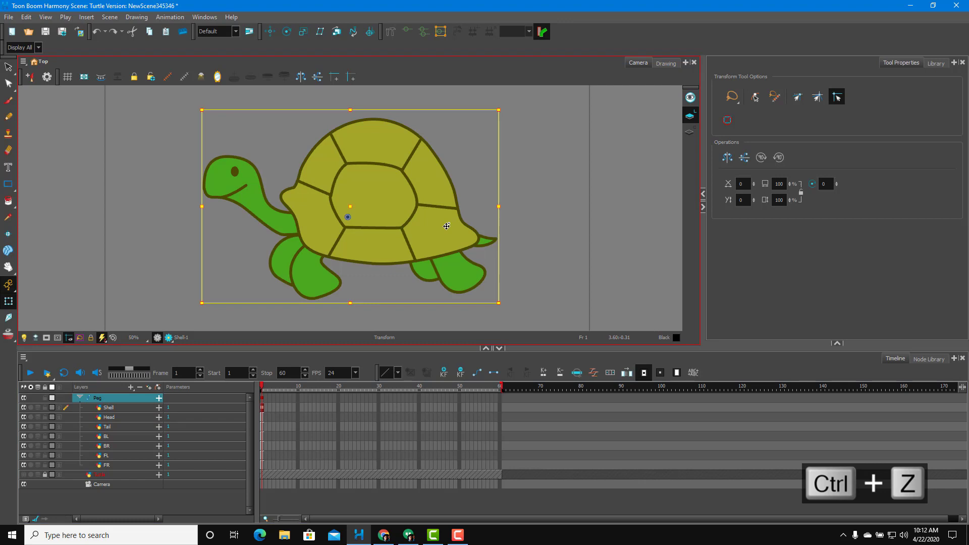
pyautogui.moveTo(446, 225); pyautogui.dragTo(551, 222)
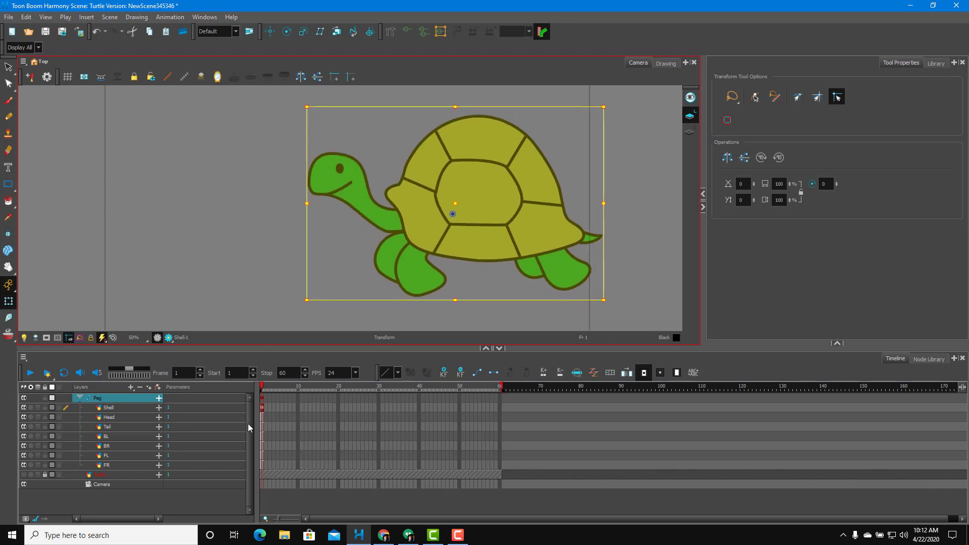
# Extend the Shell, Head, Tail and leg drawings through frame 20 with F5, then return to frame 1.
pyautogui.keyDown('shift'); pyautogui.click(106, 465); pyautogui.keyUp('shift')
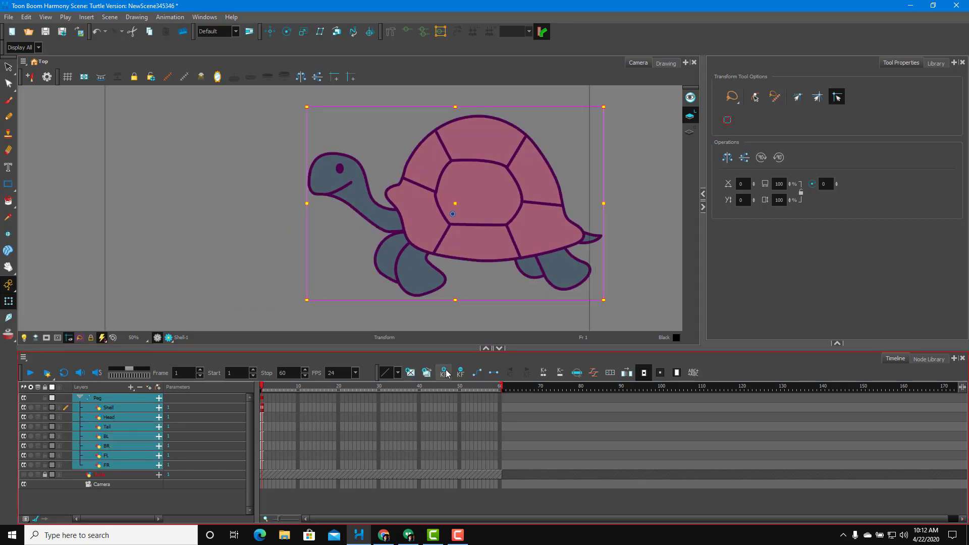
pyautogui.moveTo(338, 407); pyautogui.dragTo(339, 465)
pyautogui.press('F5')
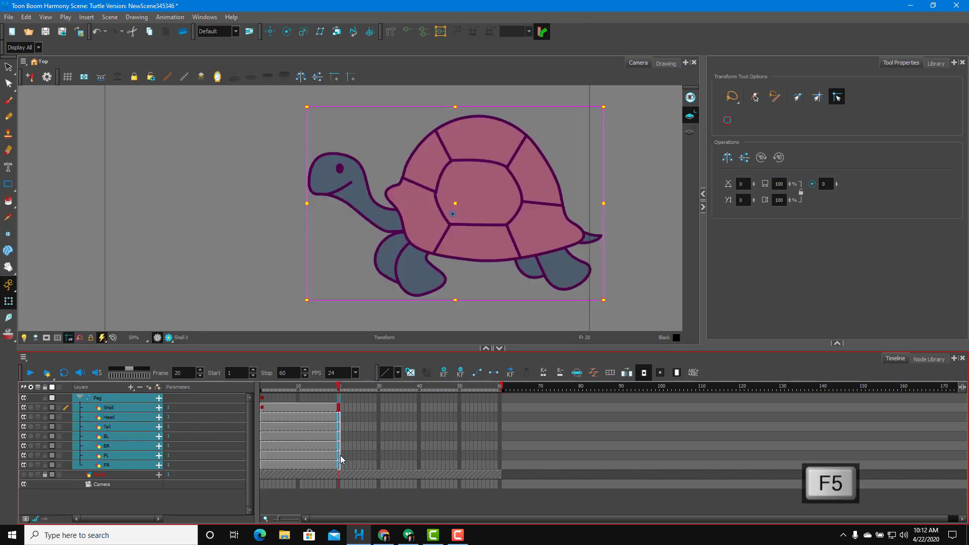
pyautogui.click(310, 388)
pyautogui.moveTo(292, 390); pyautogui.dragTo(252, 390)
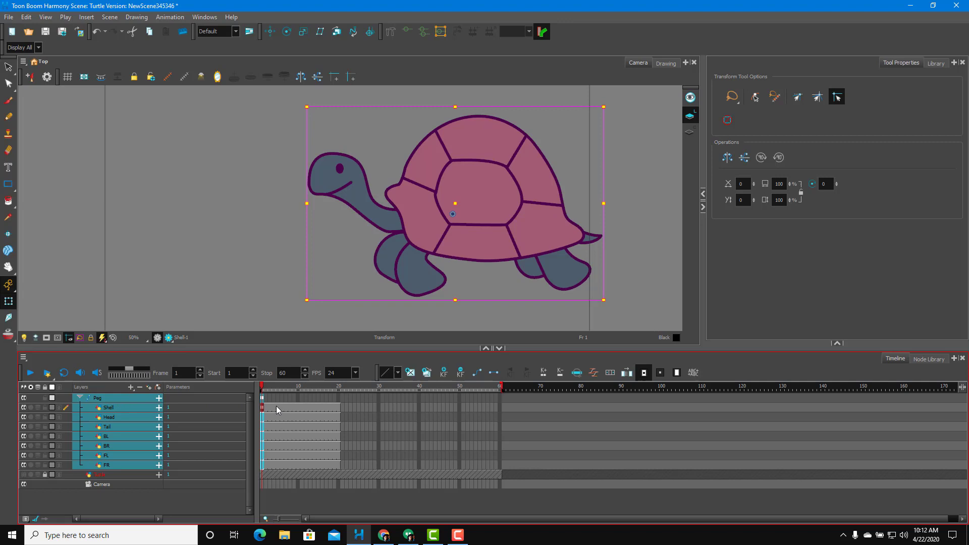
# Key the Peg at frame 20 with the turtle moved left, then preview the slide.
pyautogui.click(294, 407)
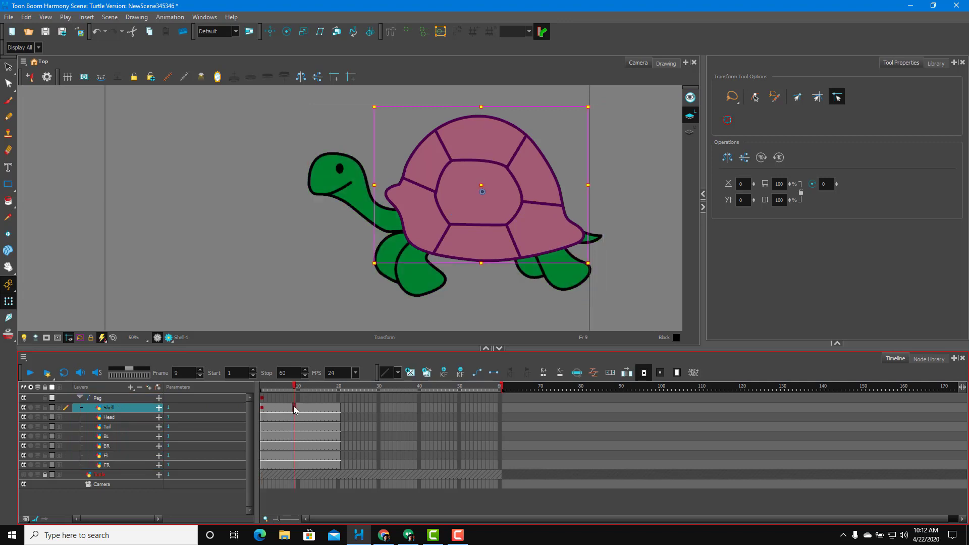
pyautogui.click(262, 400)
pyautogui.click(338, 397)
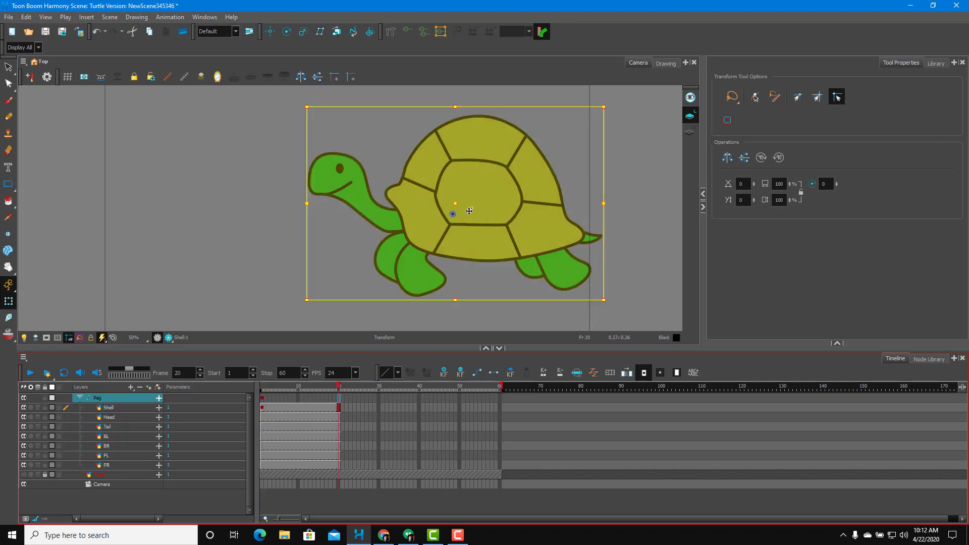
pyautogui.moveTo(464, 210); pyautogui.dragTo(313, 209)
pyautogui.moveTo(332, 393); pyautogui.dragTo(258, 392)
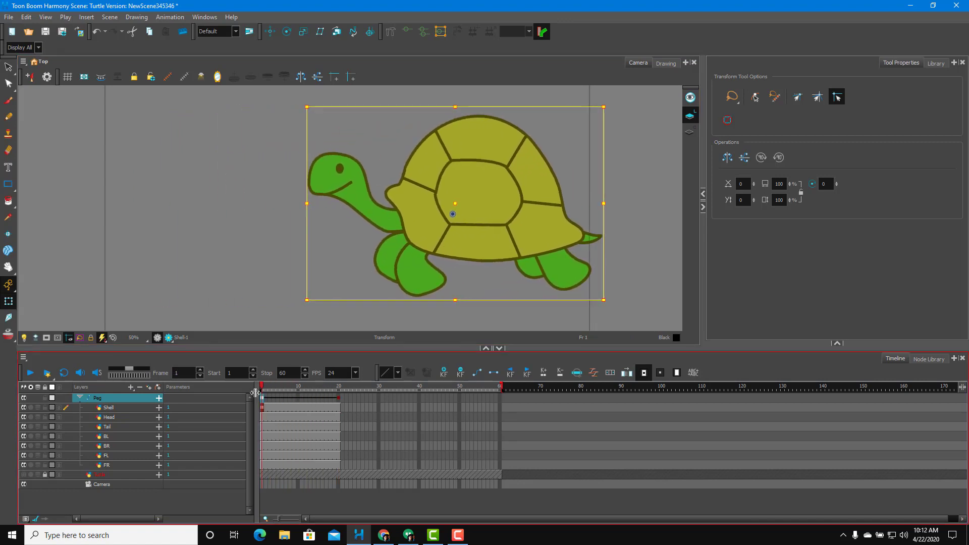
# Tilt the shell at frame 11 and rotate it back level at frame 20.
pyautogui.click(301, 407)
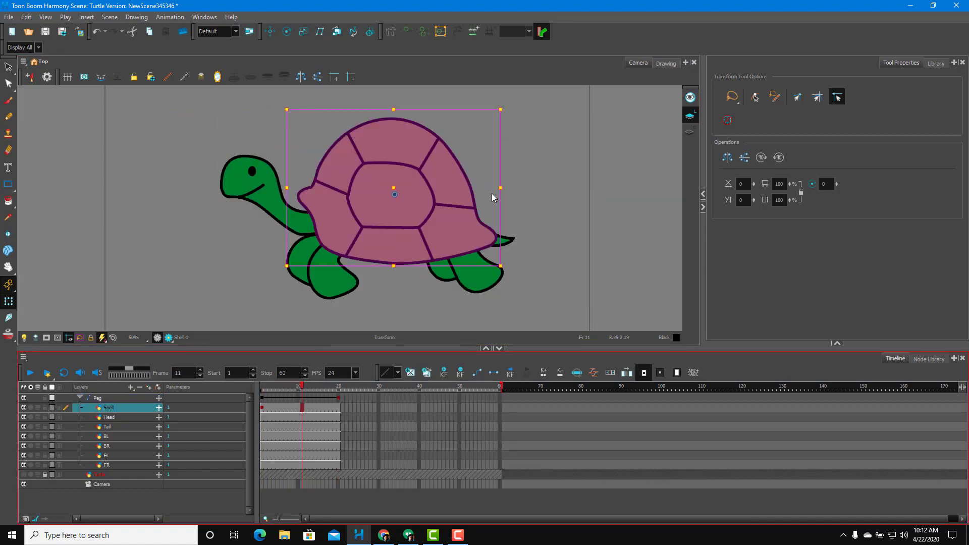
pyautogui.moveTo(510, 274); pyautogui.dragTo(507, 280)
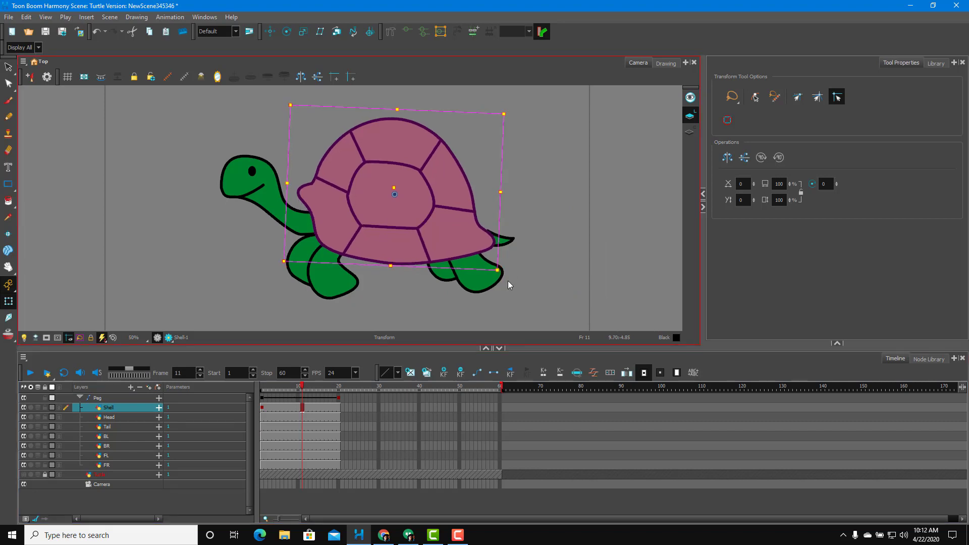
pyautogui.click(336, 387)
pyautogui.click(337, 387)
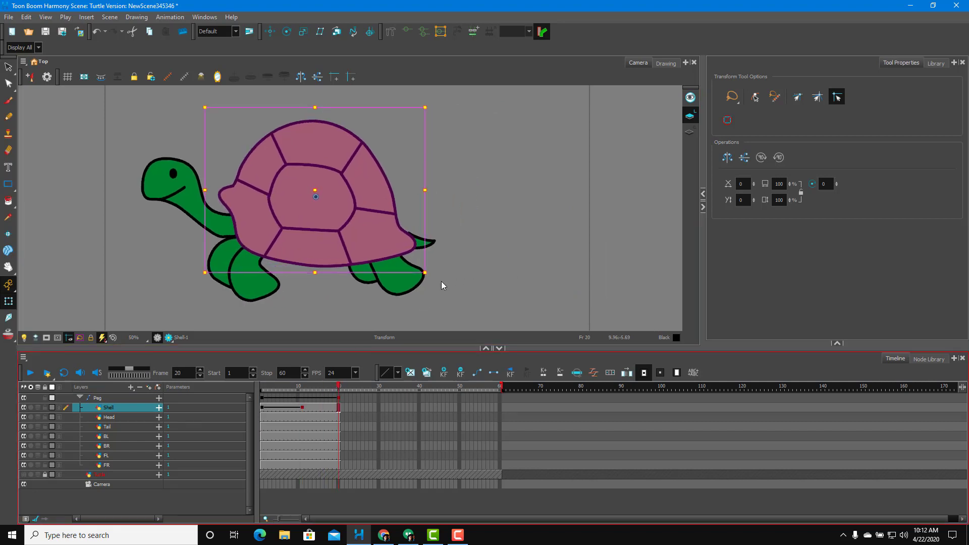
pyautogui.moveTo(441, 280); pyautogui.dragTo(443, 262)
pyautogui.moveTo(338, 387); pyautogui.dragTo(242, 410)
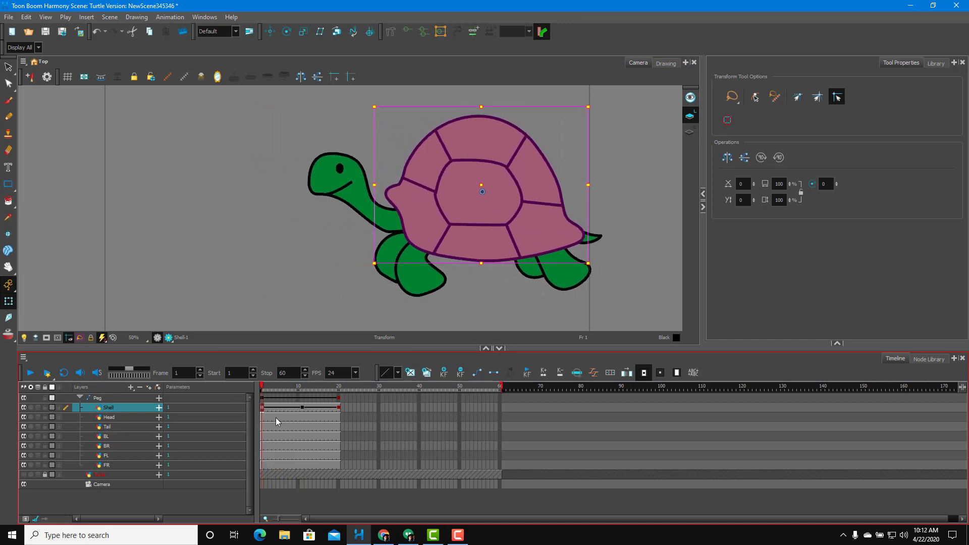
# Enlarge the head slightly at frame 1, tip it down at frame 15, then preview the motion.
pyautogui.click(429, 292)
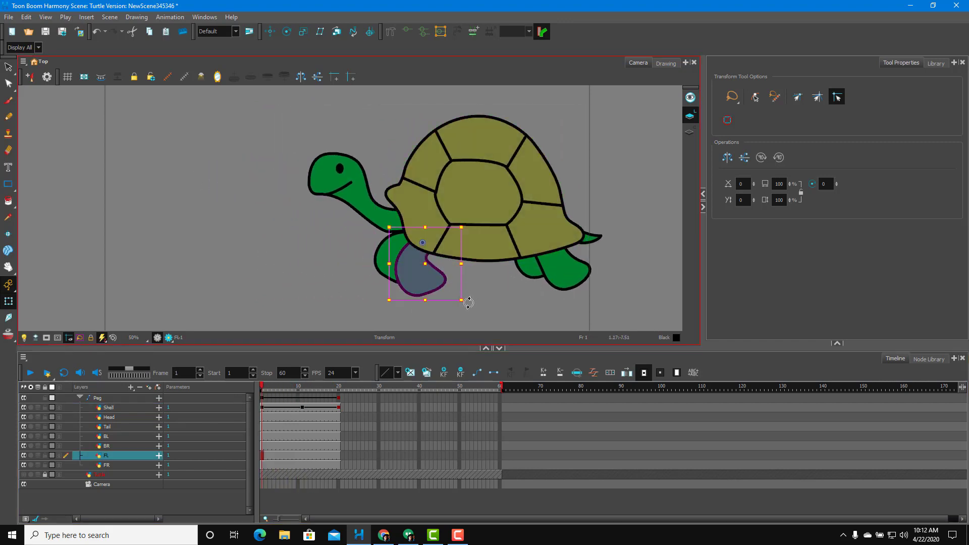
pyautogui.click(557, 271)
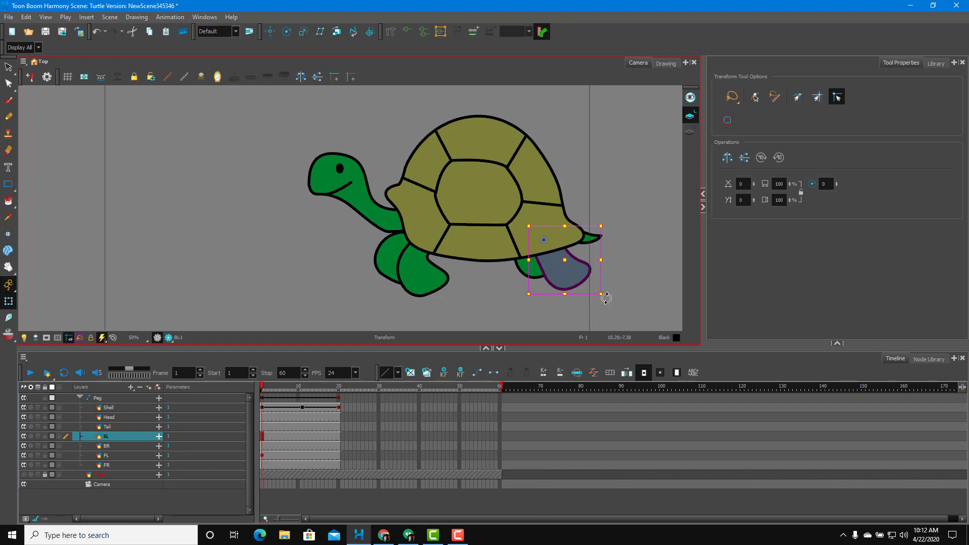
pyautogui.click(343, 182)
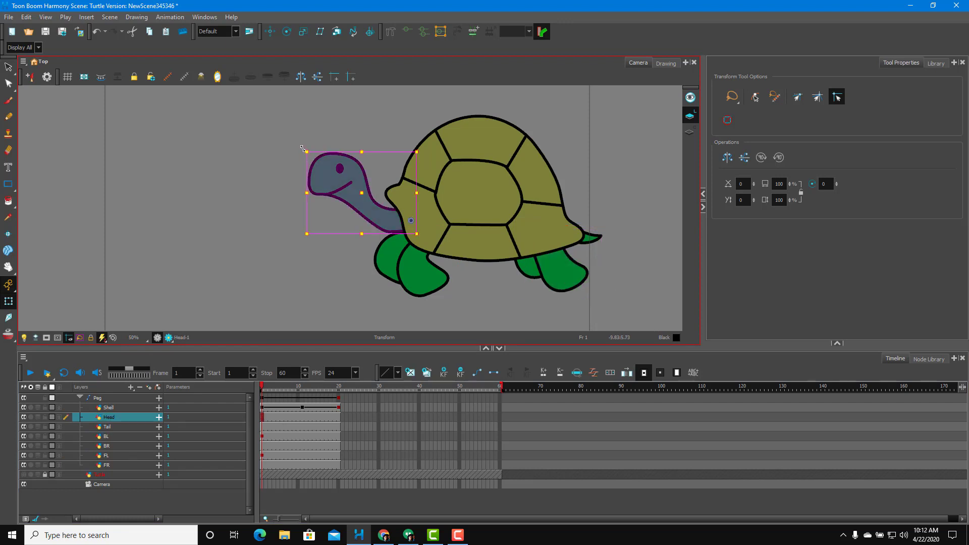
pyautogui.moveTo(305, 150); pyautogui.dragTo(300, 143)
pyautogui.click(318, 387)
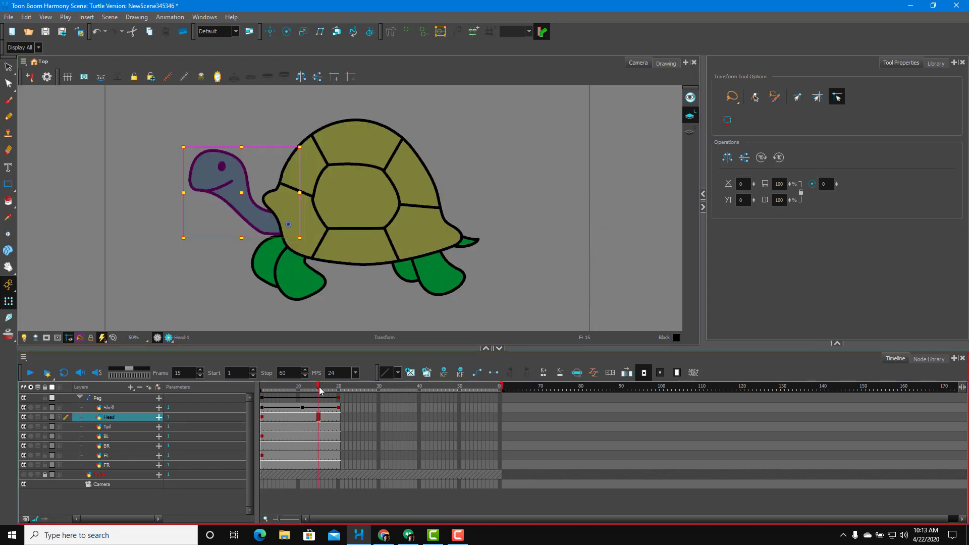
pyautogui.moveTo(177, 143); pyautogui.dragTo(163, 164)
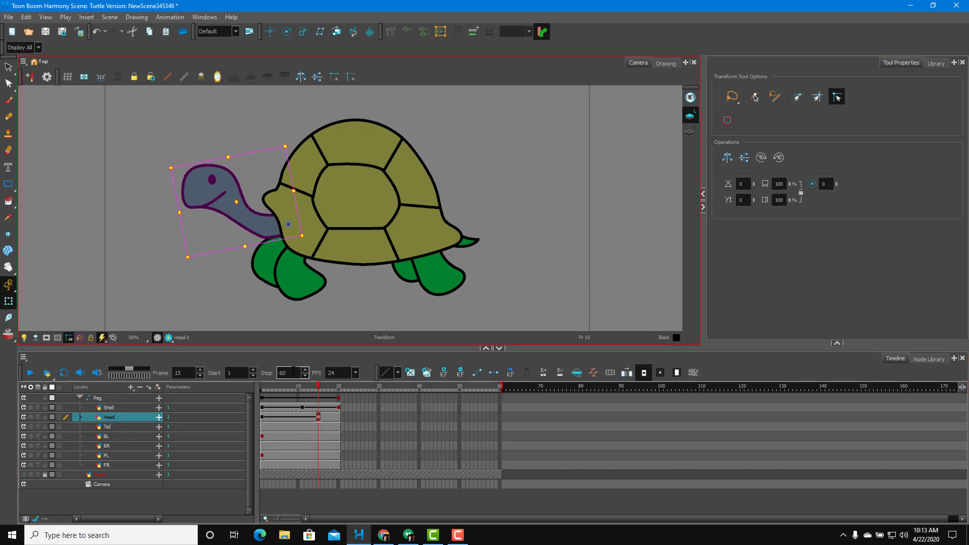
pyautogui.moveTo(318, 388); pyautogui.dragTo(246, 384)
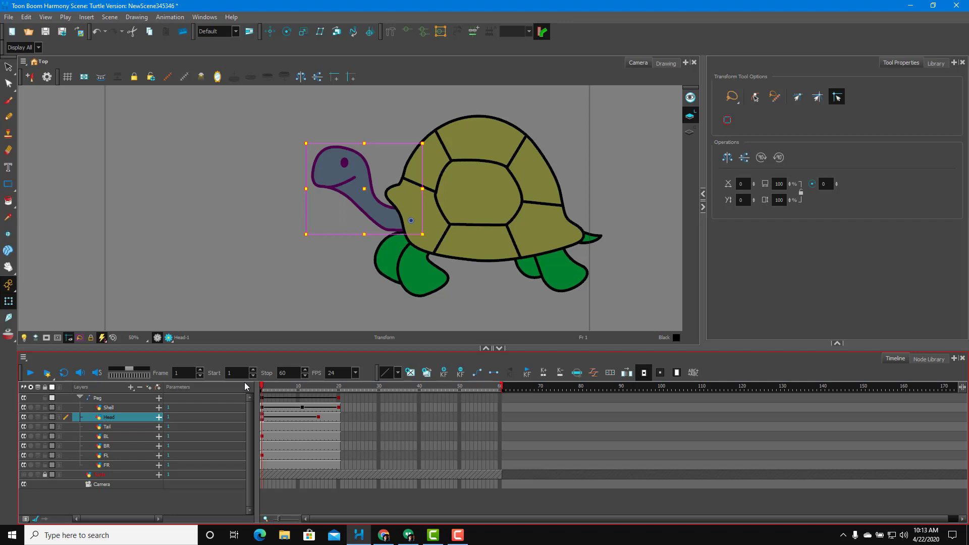
pyautogui.click(106, 401)
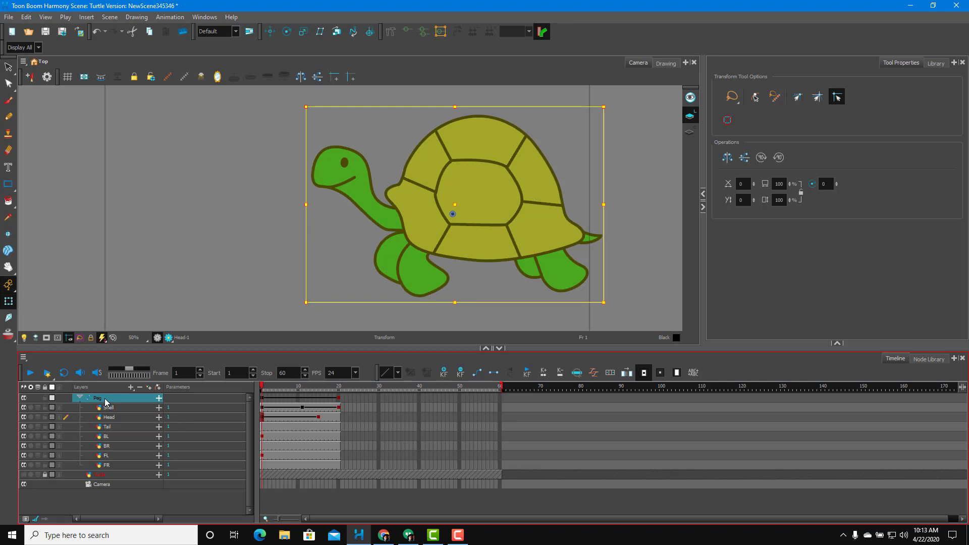